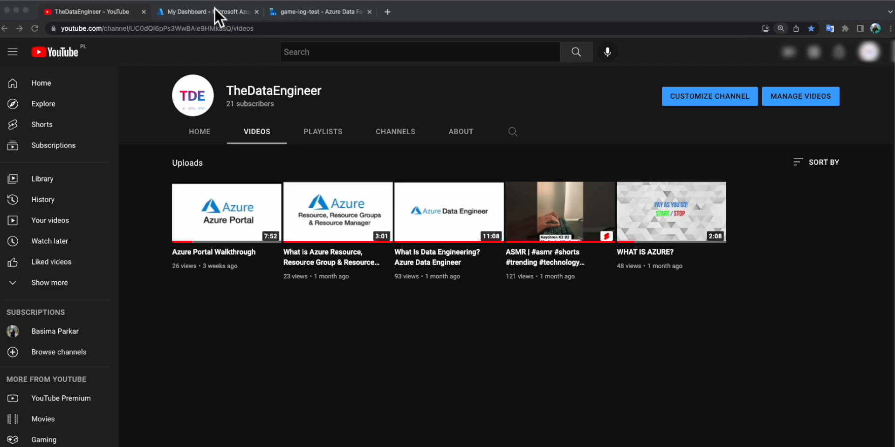
Switch to the Azure portal, search for "azure data factory", and start creating a new resource under Data factories.
click(200, 14)
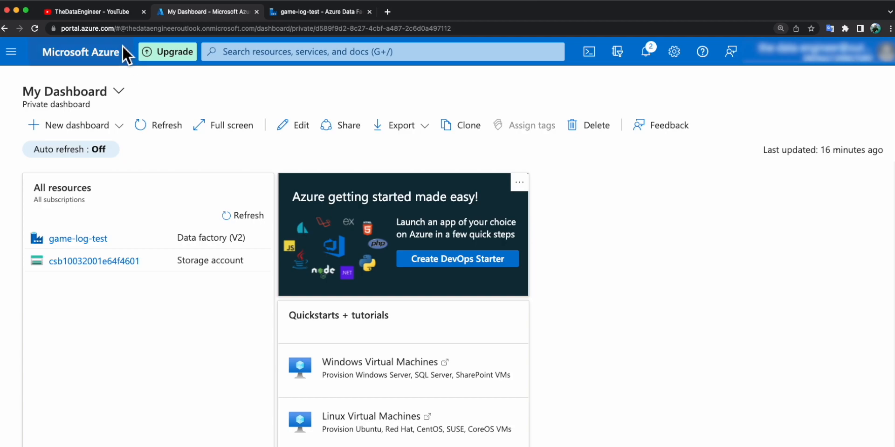
click(303, 52)
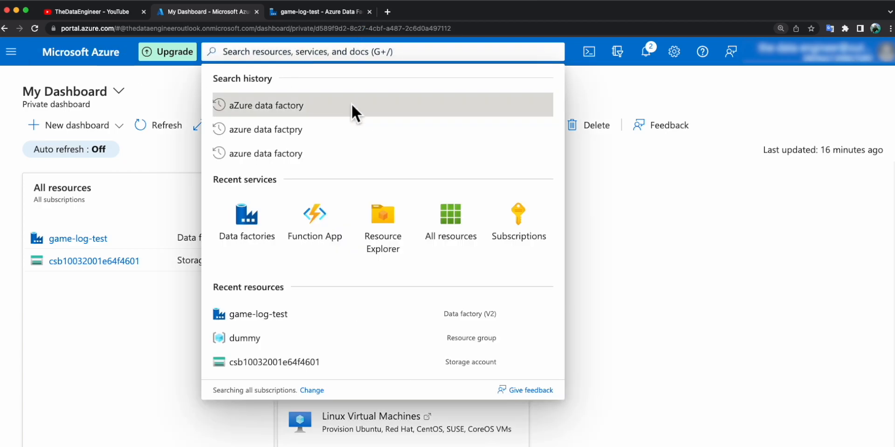
text(azure data factory)
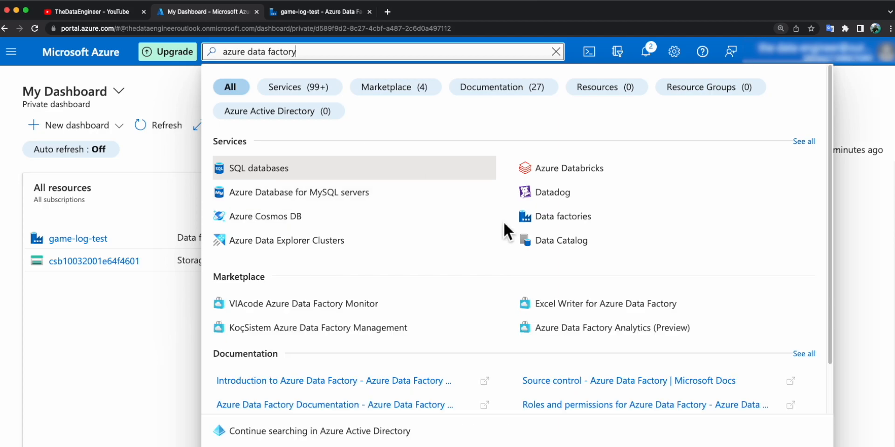
click(513, 215)
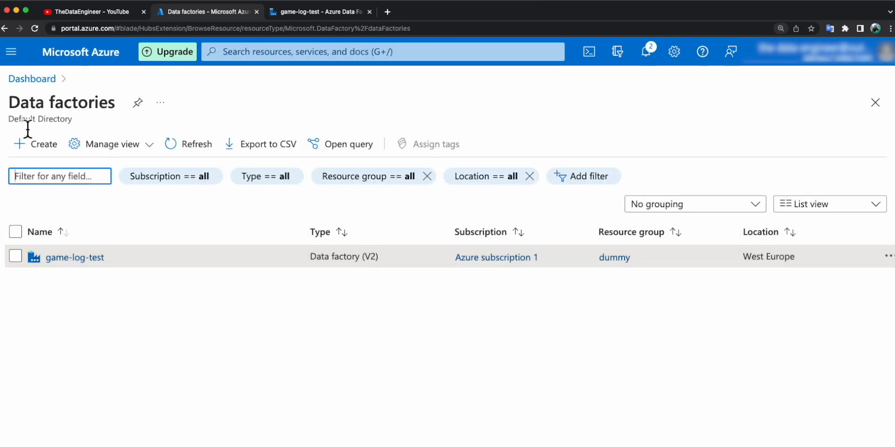
click(29, 145)
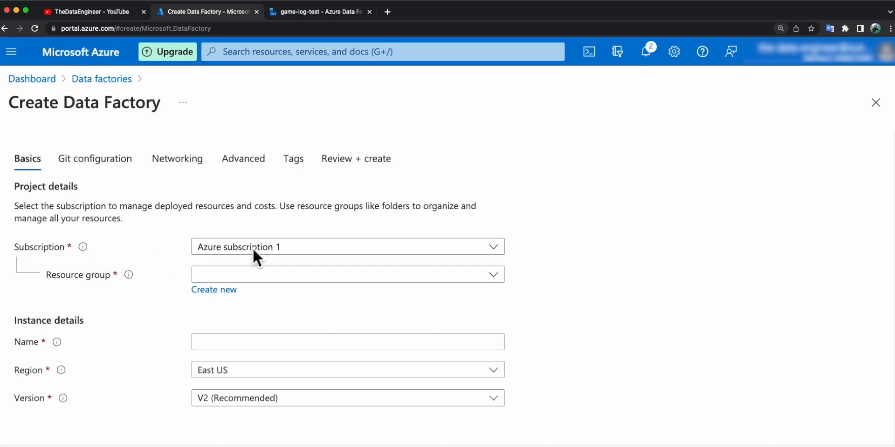
Keep Azure subscription 1 as the subscription and select the existing dummy resource group for the data factory.
click(293, 255)
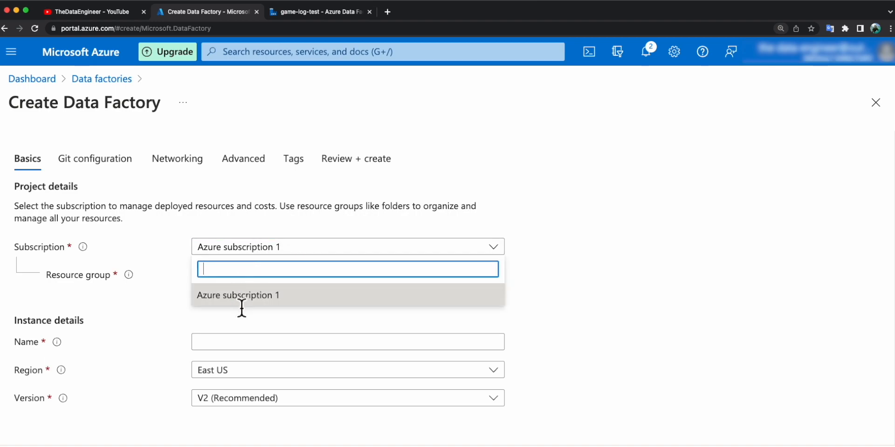
click(149, 251)
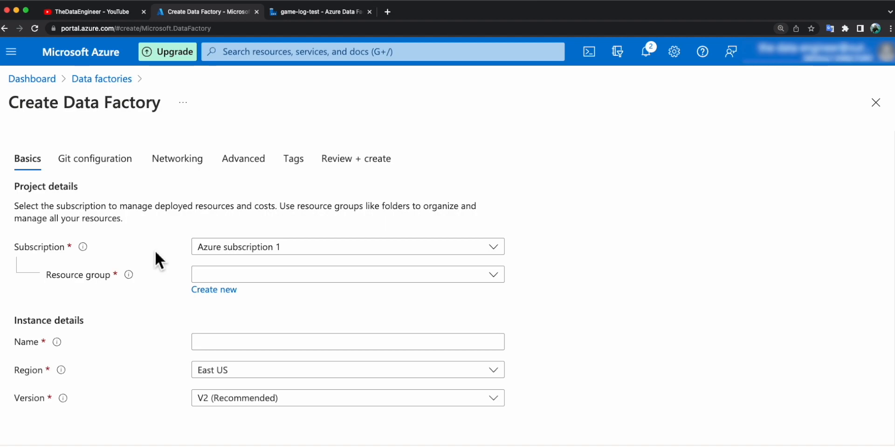
click(299, 274)
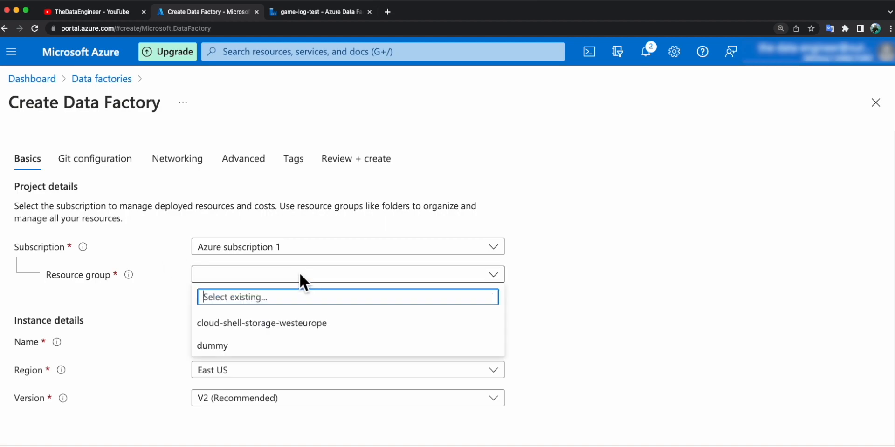
click(229, 347)
Name the data factory game-log-test-1.
click(227, 344)
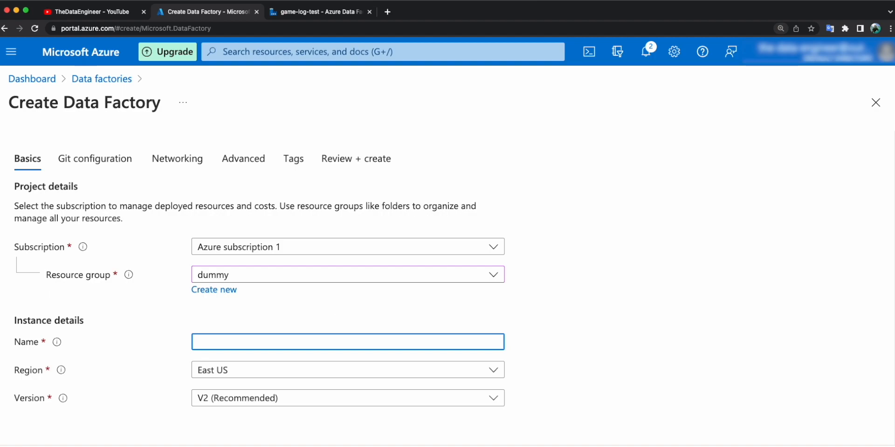
text(game-log-test)
drag(217, 361, 387, 362)
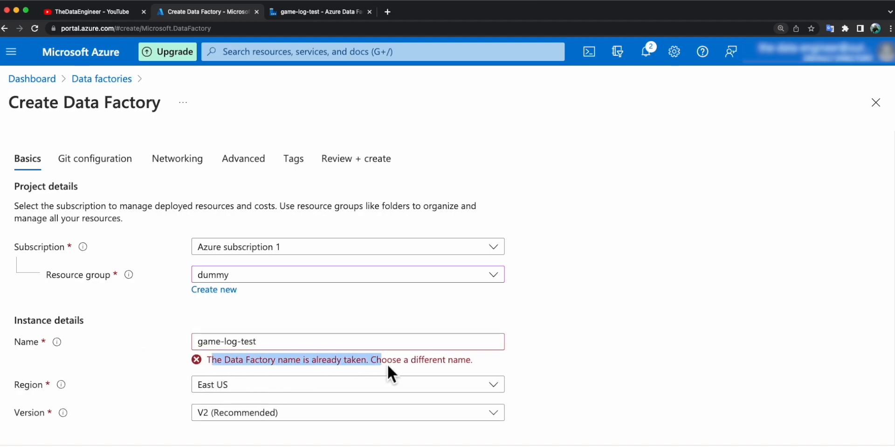
click(273, 343)
text(-1)
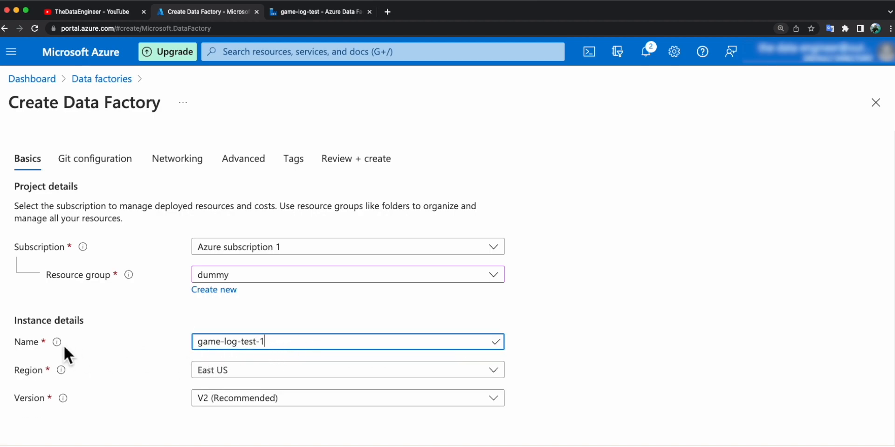
key(super+a)
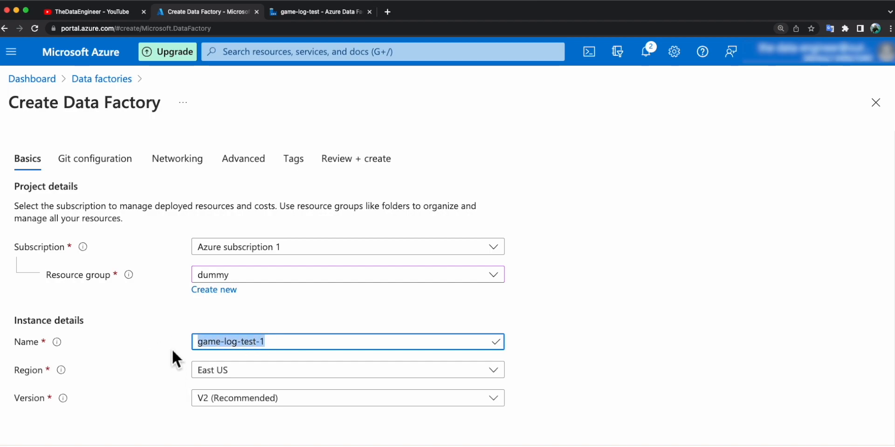
Set the data factory's region to West Europe and keep the version at V2 (Recommended).
click(304, 371)
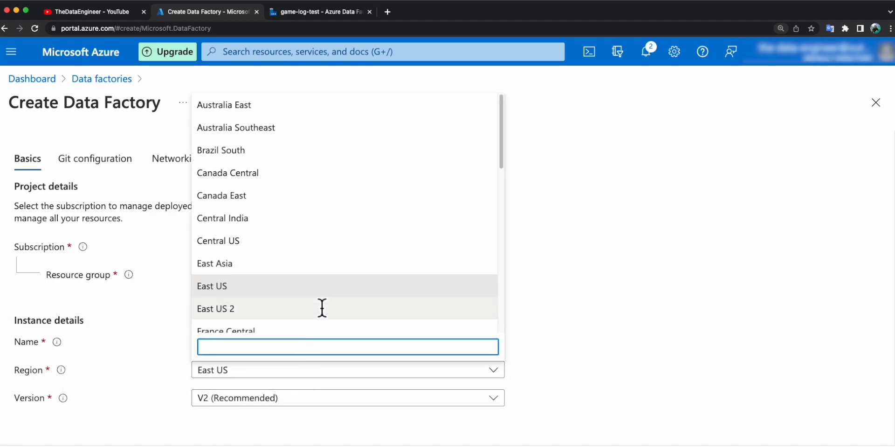
scroll(307, 289, down, 5)
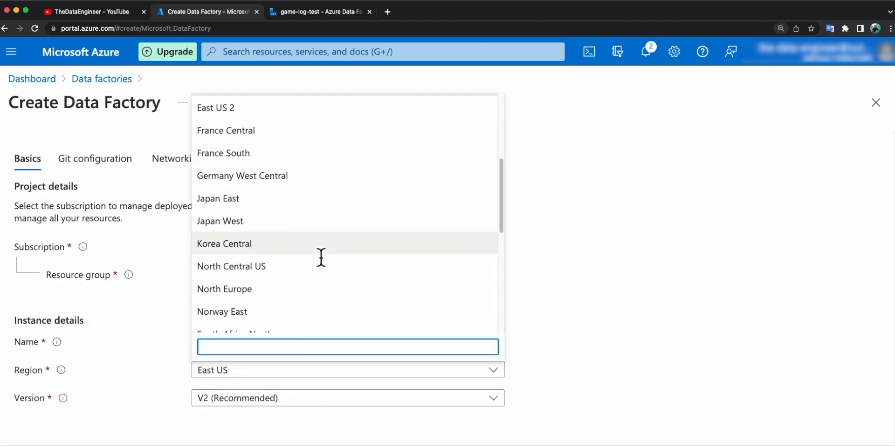
scroll(322, 257, down, 6)
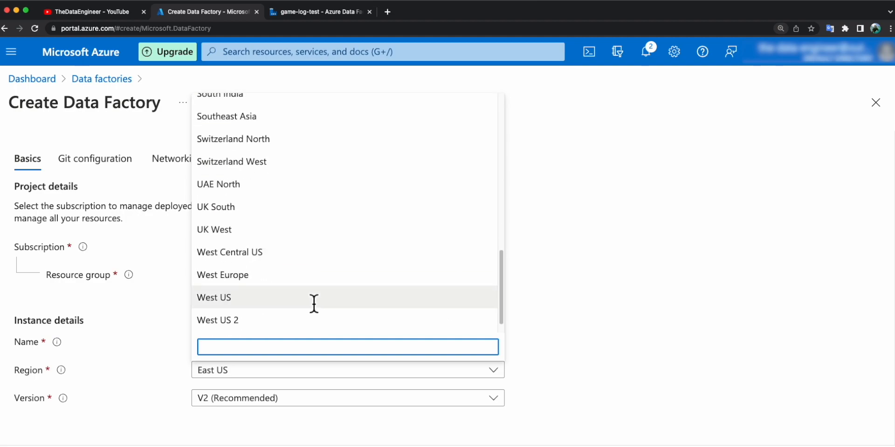
click(294, 276)
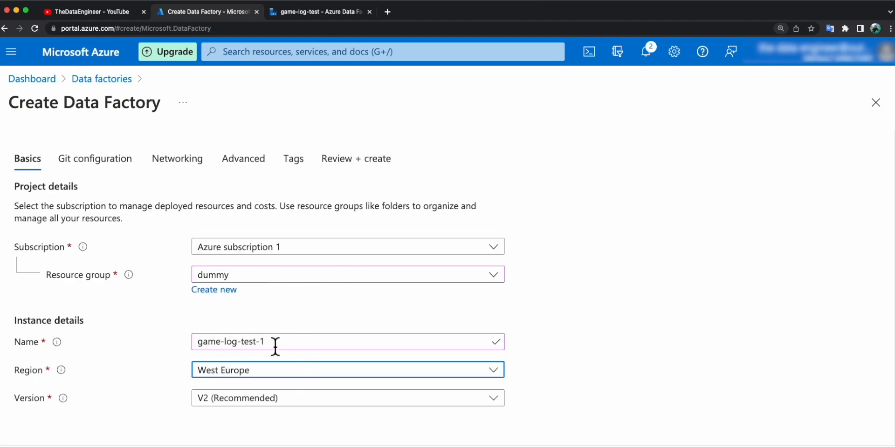
click(153, 358)
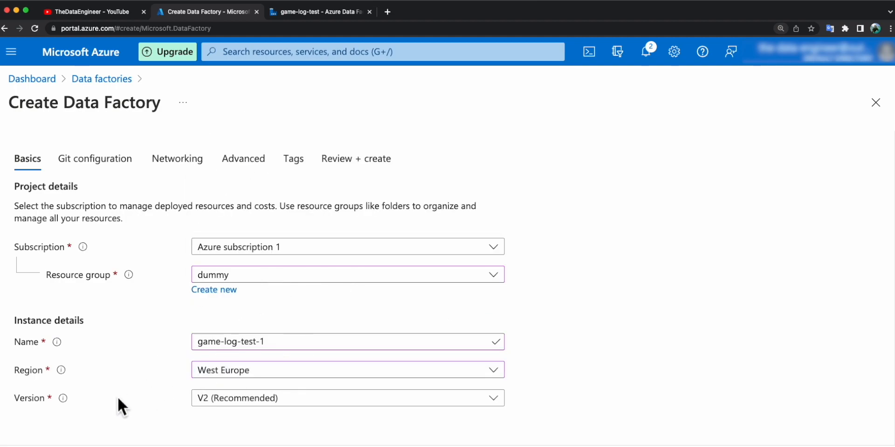
click(269, 397)
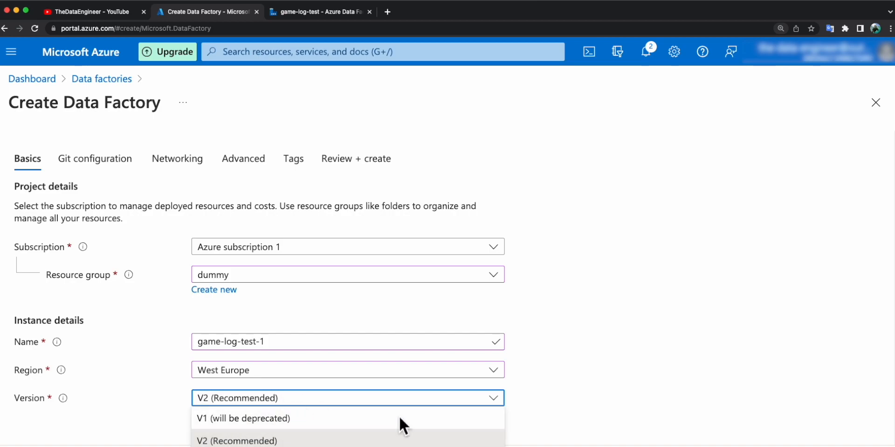
click(534, 370)
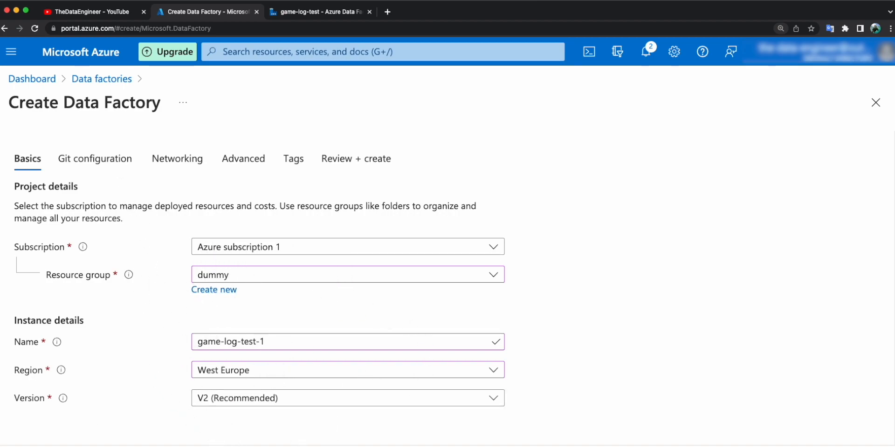
Proceed to the Git configuration and choose to configure Git later.
click(210, 446)
drag(61, 163, 135, 170)
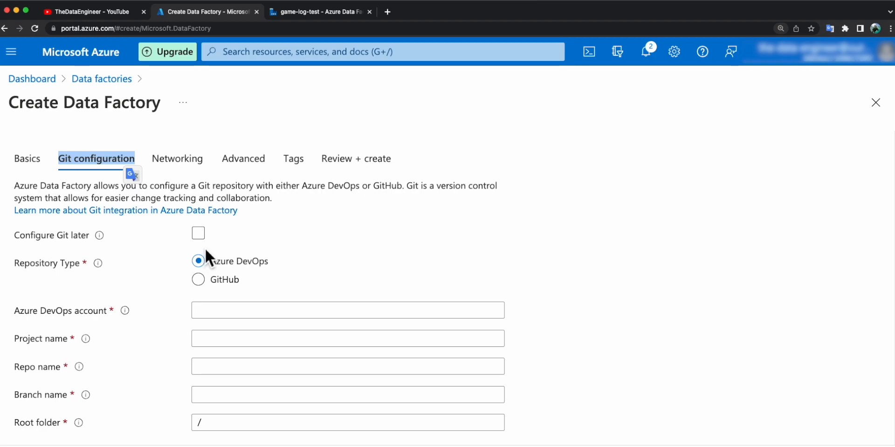
click(198, 234)
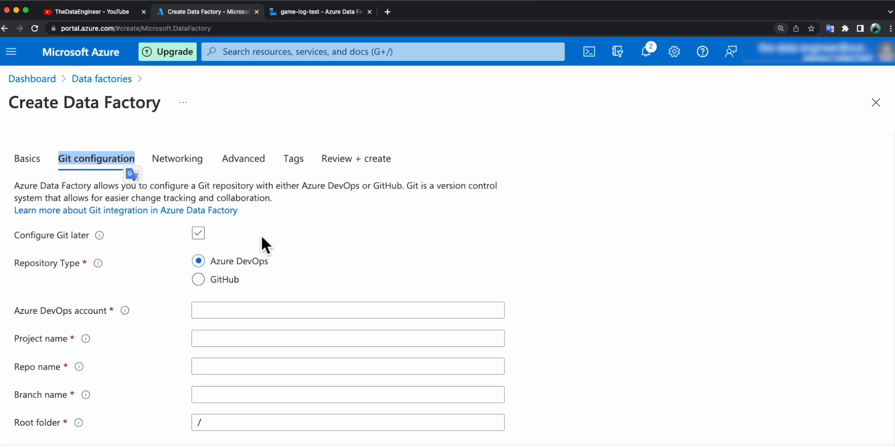
click(198, 235)
Keep the default networking with a public endpoint, the default encryption and empty tags, and proceed to the final review.
click(233, 446)
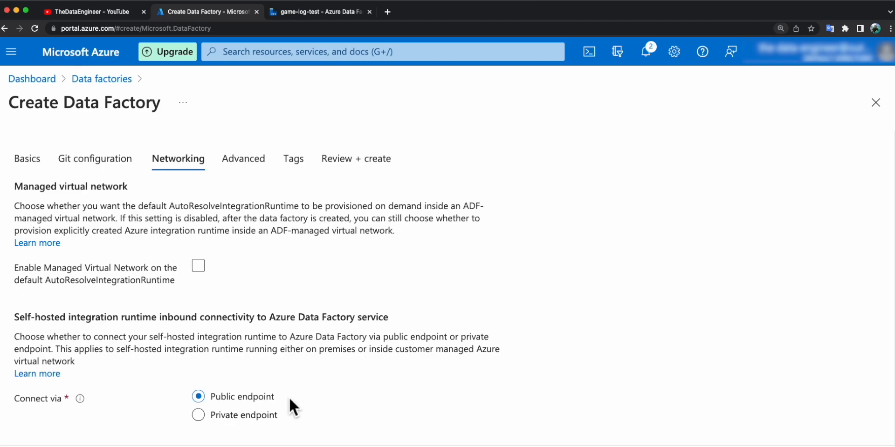
click(313, 445)
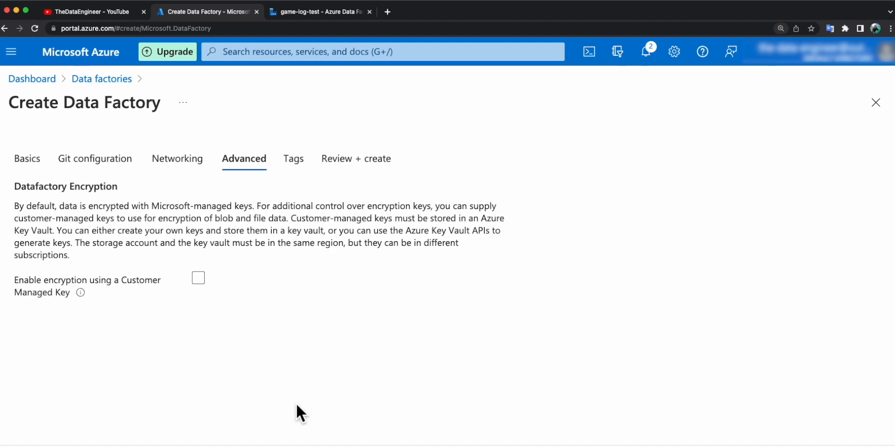
click(378, 443)
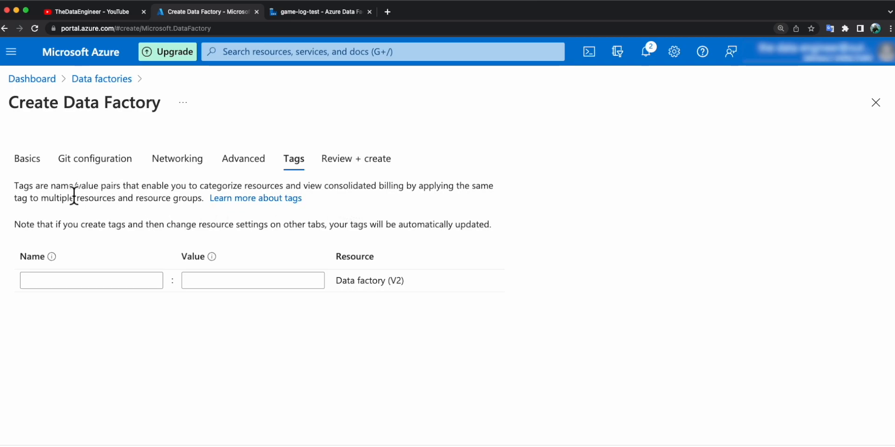
drag(51, 186, 73, 194)
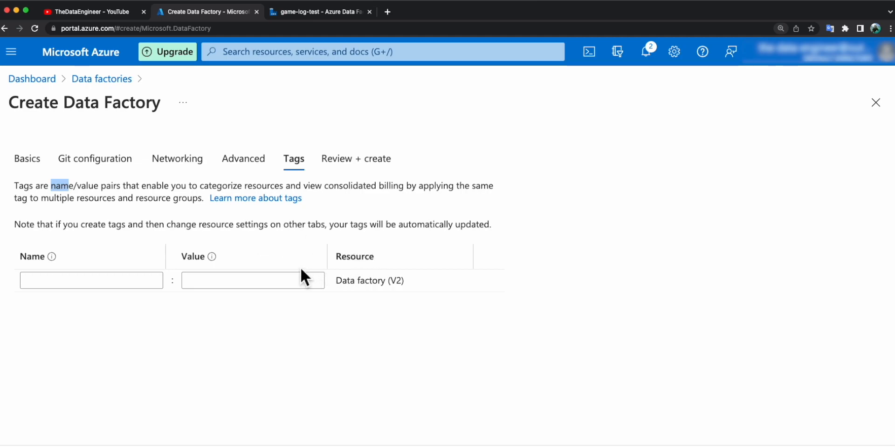
drag(208, 186, 238, 187)
drag(334, 186, 409, 194)
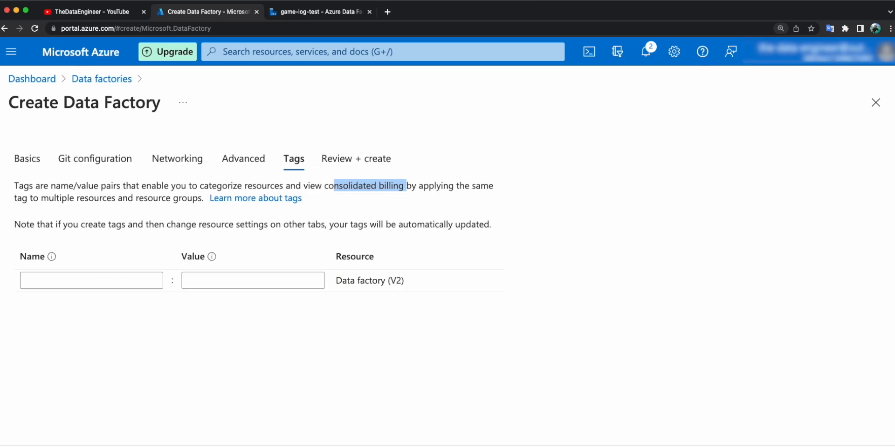
click(310, 431)
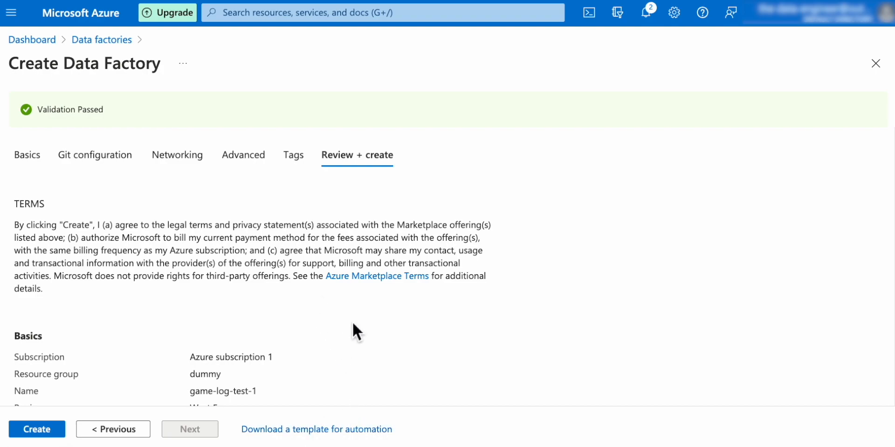
Review the configuration summary and the automation template, and create the data factory.
scroll(358, 345, down, 2)
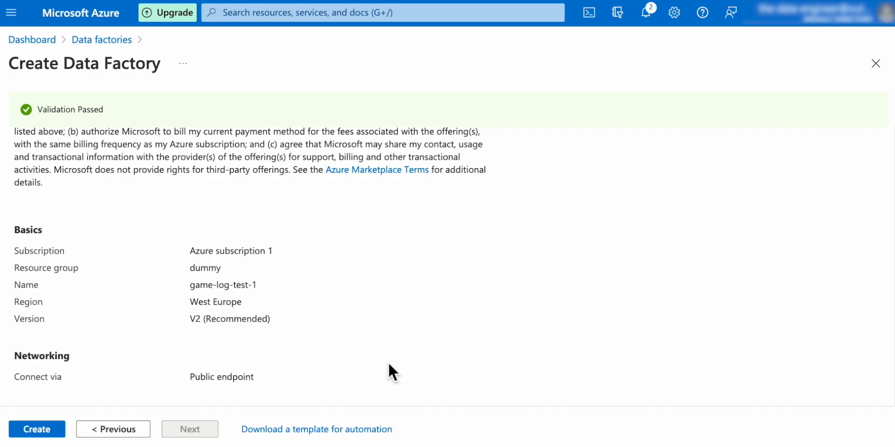
scroll(384, 367, up, 1)
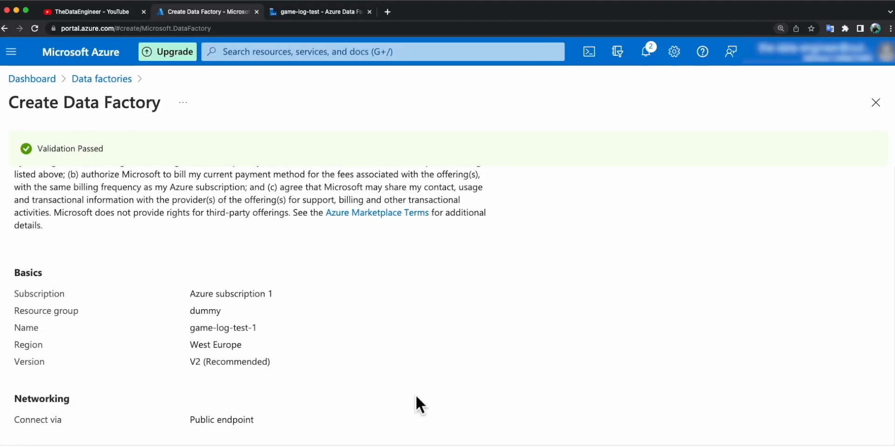
click(438, 446)
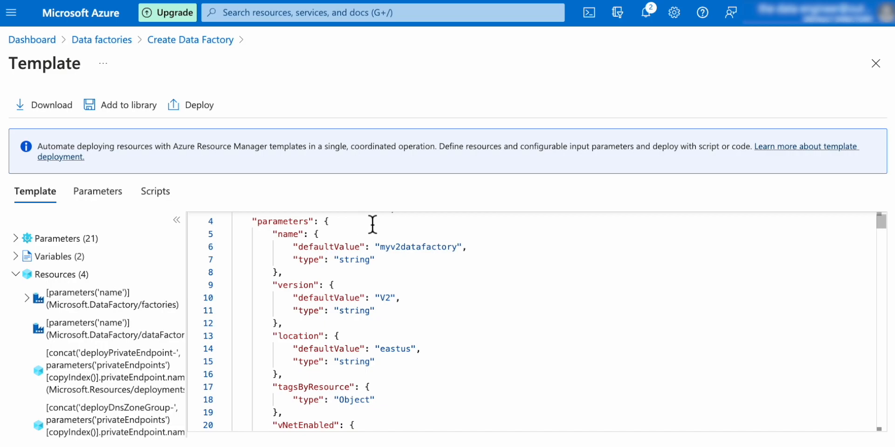
click(203, 43)
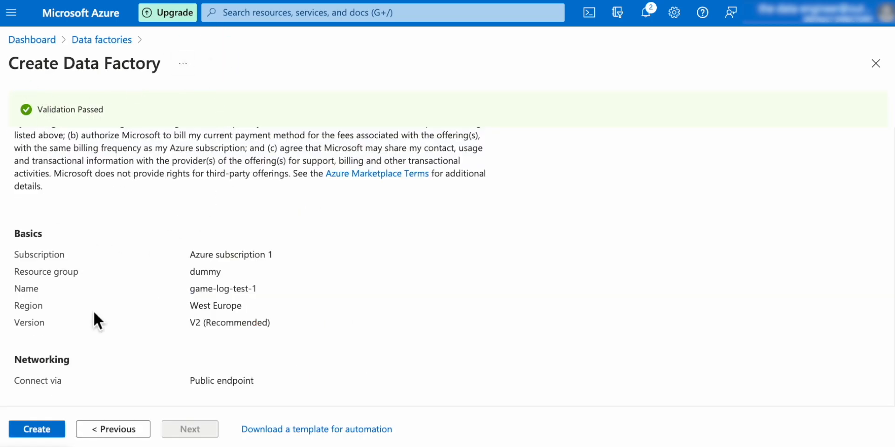
click(40, 432)
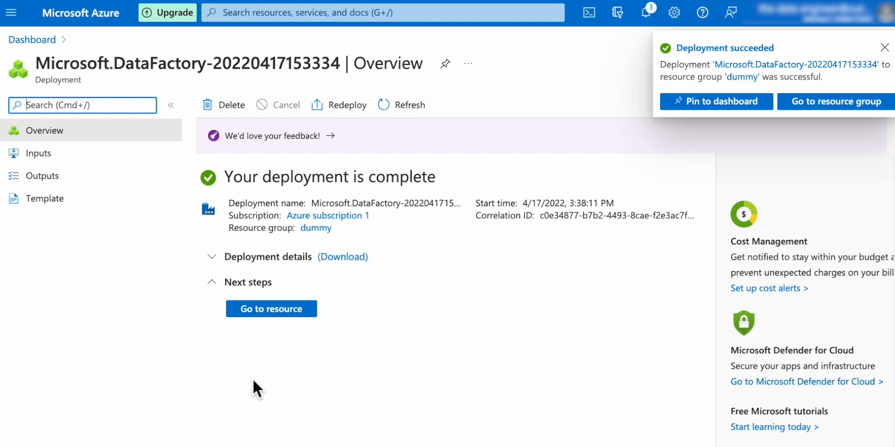
Open the dummy resource group, refresh its resource list, and check its deployment history before returning to the overview.
click(816, 103)
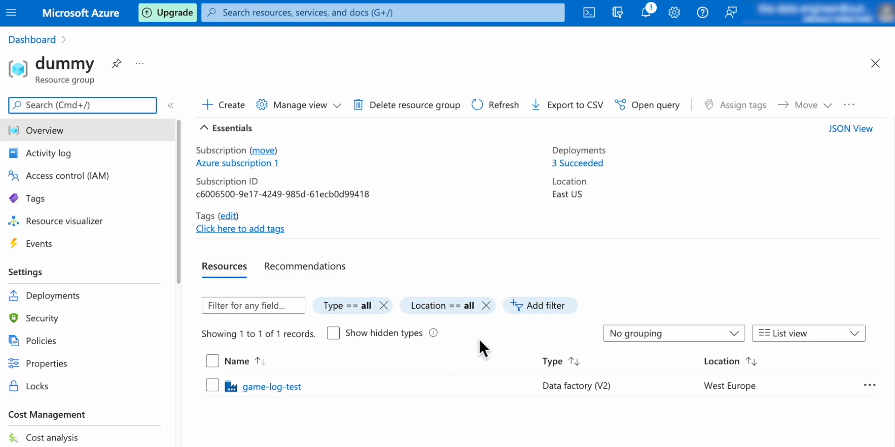
click(494, 107)
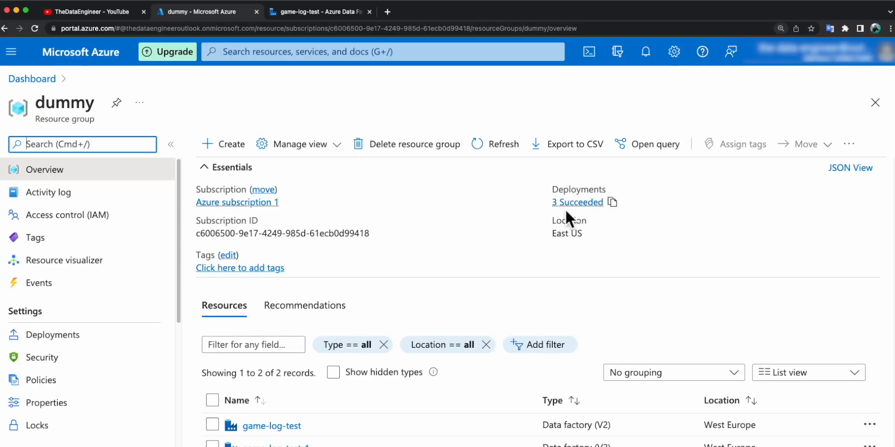
click(592, 202)
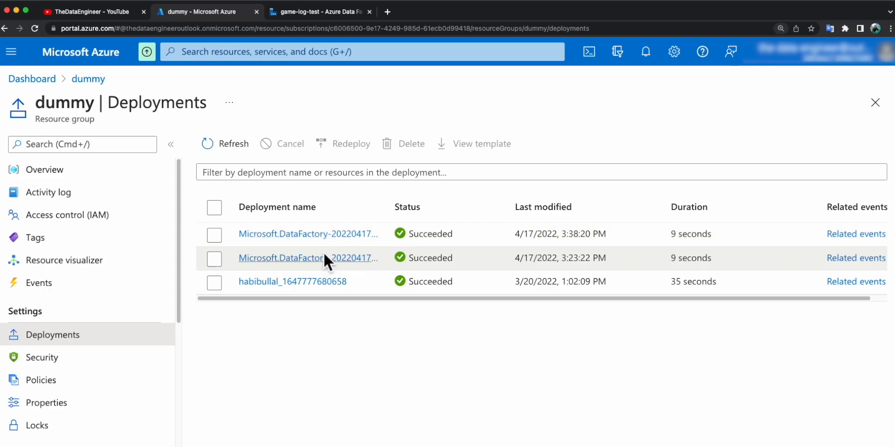
click(224, 316)
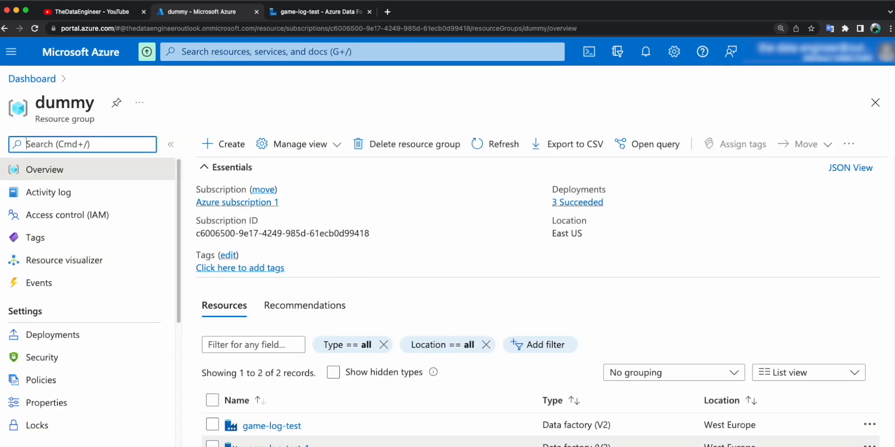
Open the game-log-test-1 data factory and launch Azure Data Factory Studio for it.
click(275, 446)
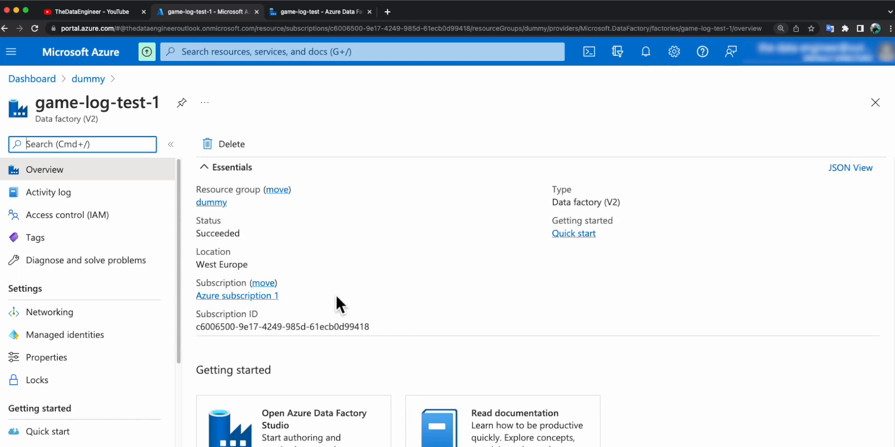
scroll(340, 288, down, 4)
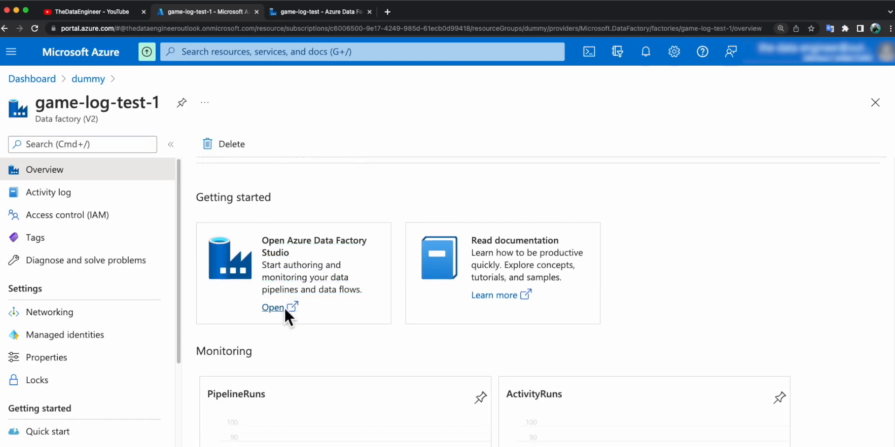
click(278, 308)
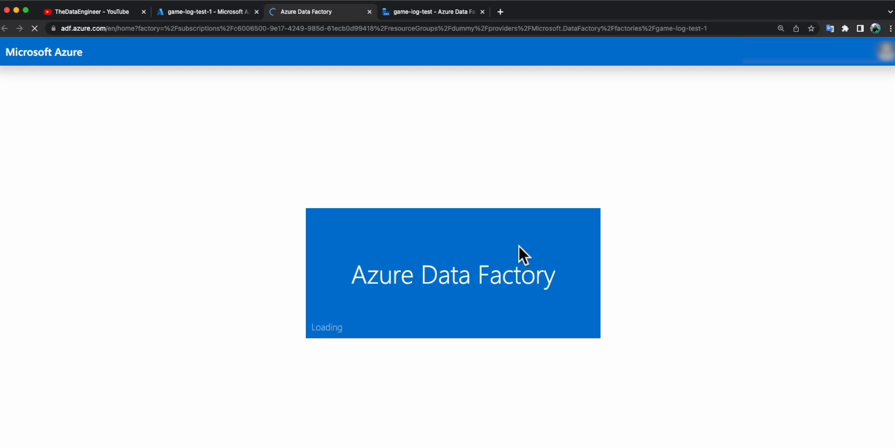